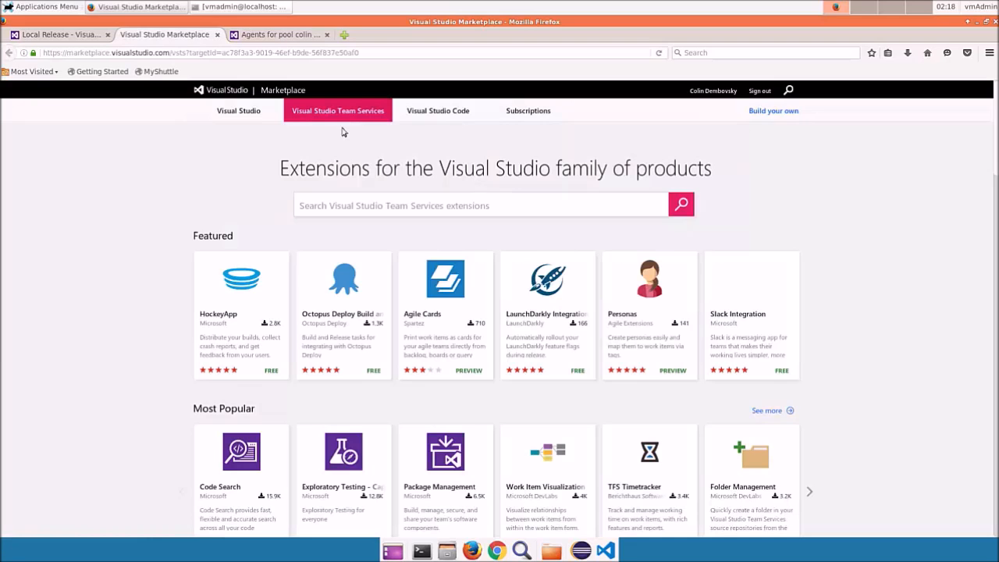
Step: Search the Visual Studio Team Services extensions for "tomcat" and open the Apache Tomcat Deployment extension's page
{"action": "key", "text": "Return"}
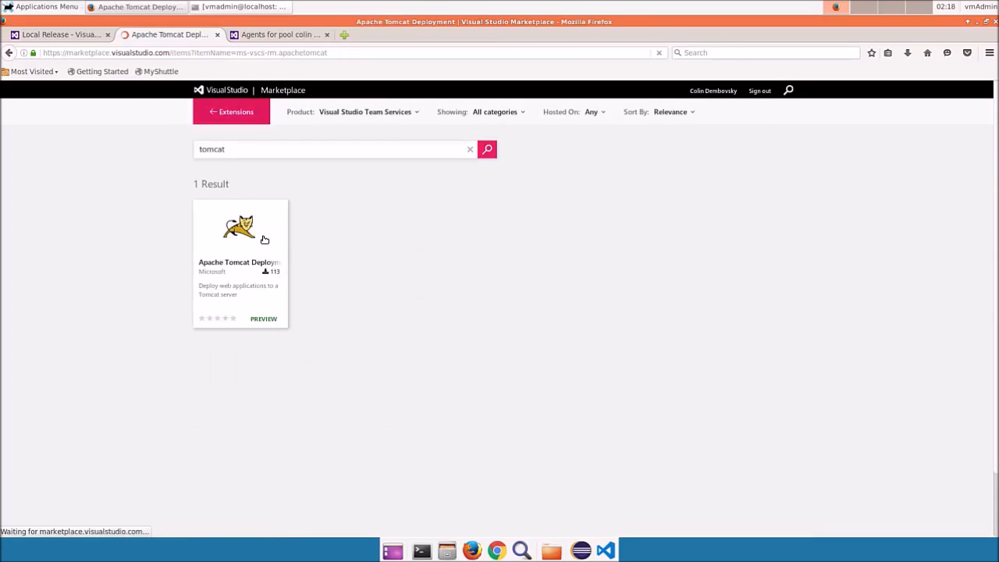
{"action": "left_click", "coordinate": [264, 239]}
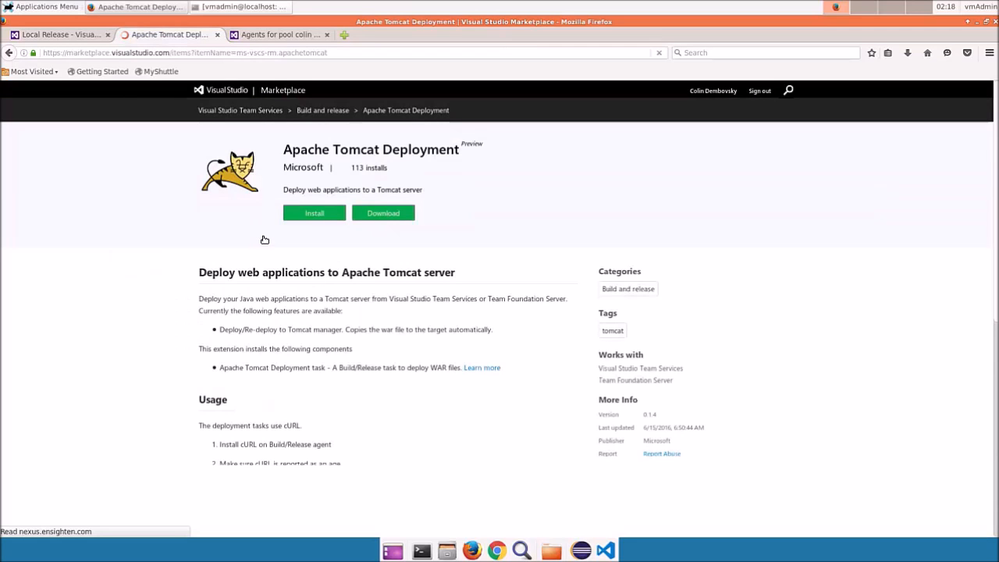
{"action": "left_click", "coordinate": [314, 215]}
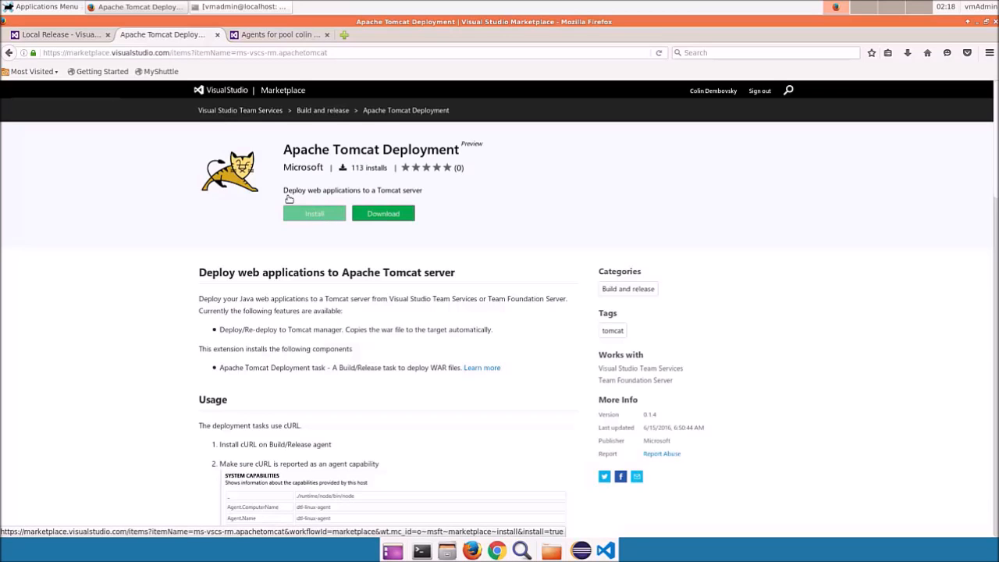
Step: Return to the Local Release definition and review its options for adding definitions, its linked artifacts and its environments
{"action": "left_click", "coordinate": [62, 36]}
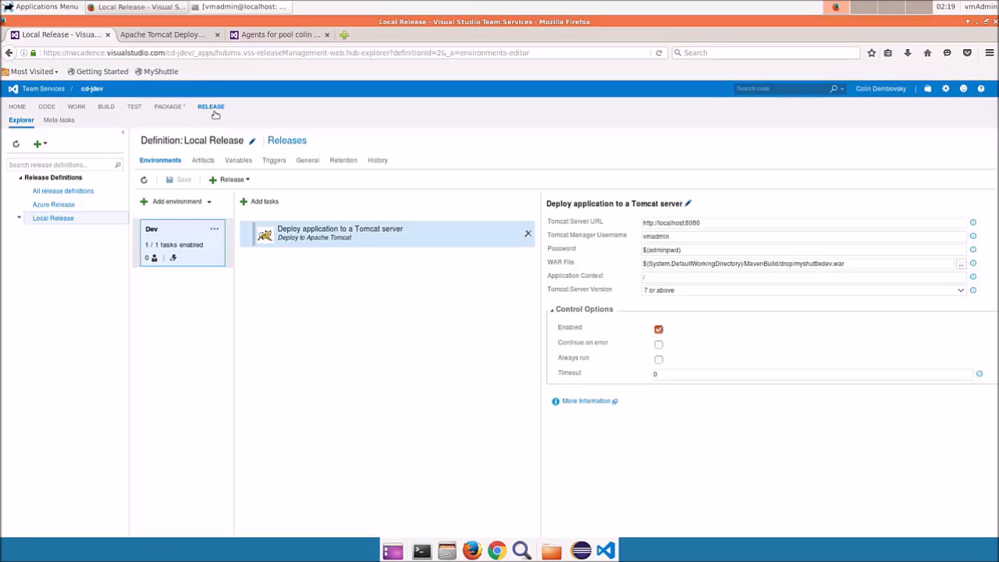
{"action": "left_click", "coordinate": [45, 145]}
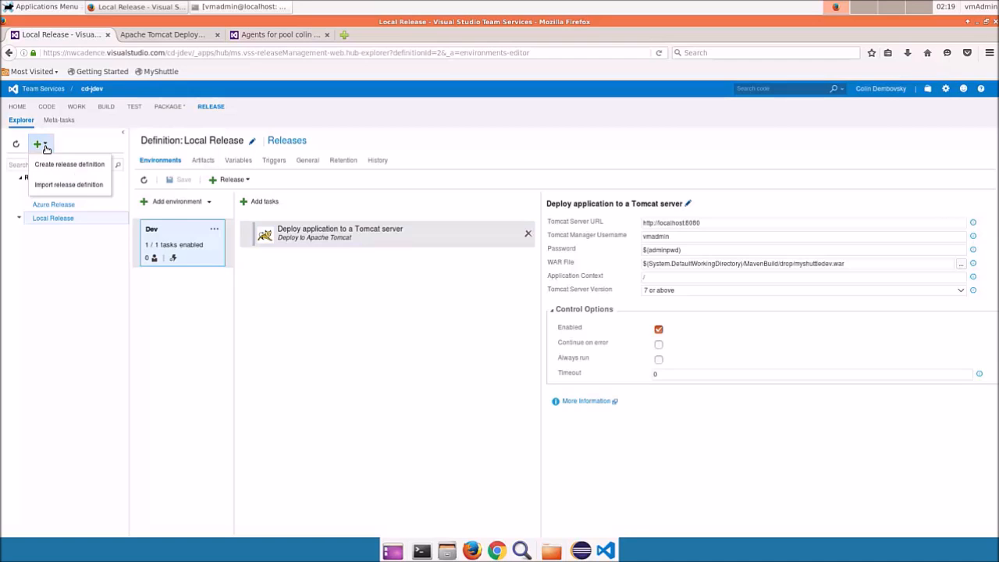
{"action": "left_click", "coordinate": [377, 343]}
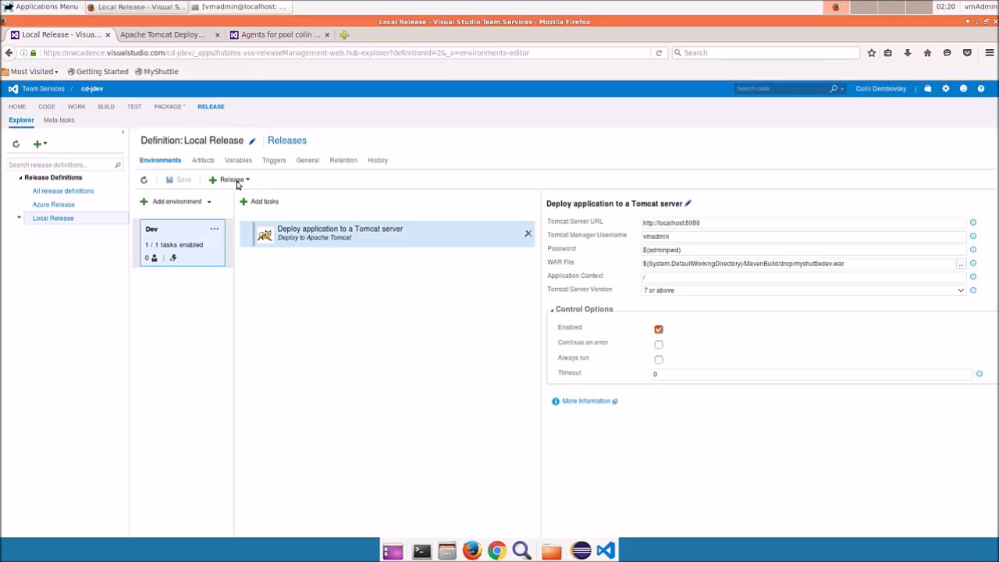
{"action": "left_click", "coordinate": [200, 161]}
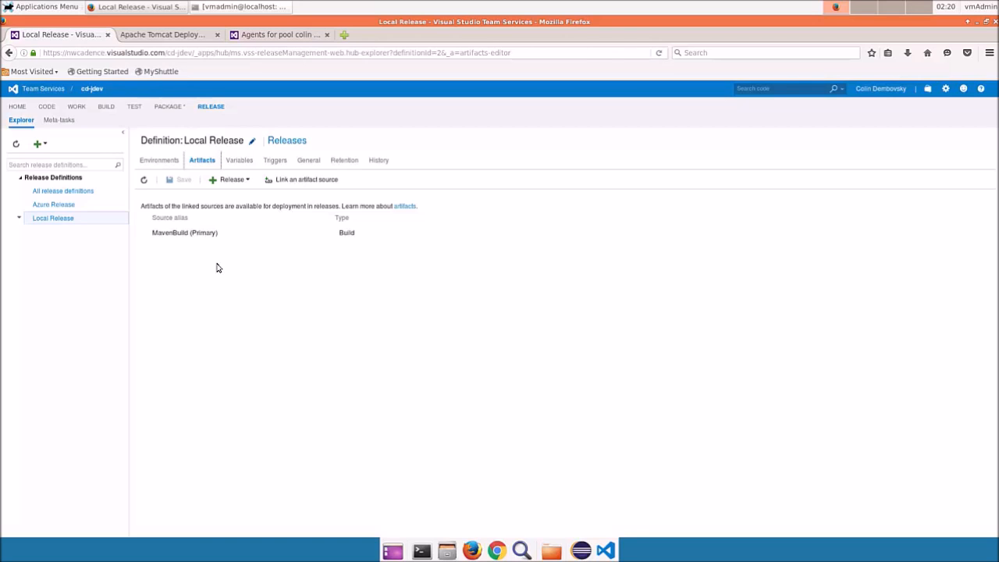
{"action": "left_click", "coordinate": [160, 160]}
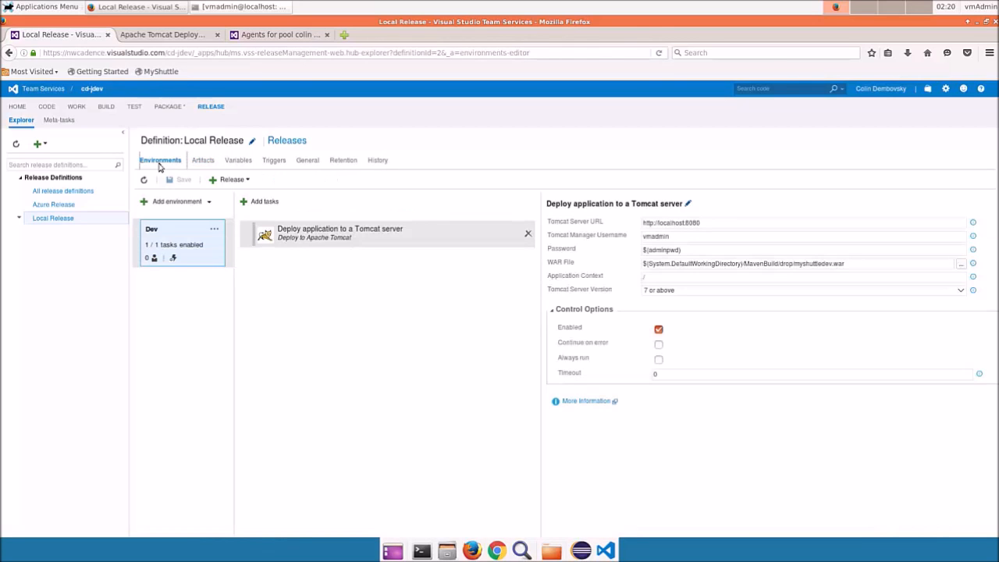
Step: Open the Dev environment's configuration and review its variables and deployment queue
{"action": "left_click", "coordinate": [214, 231]}
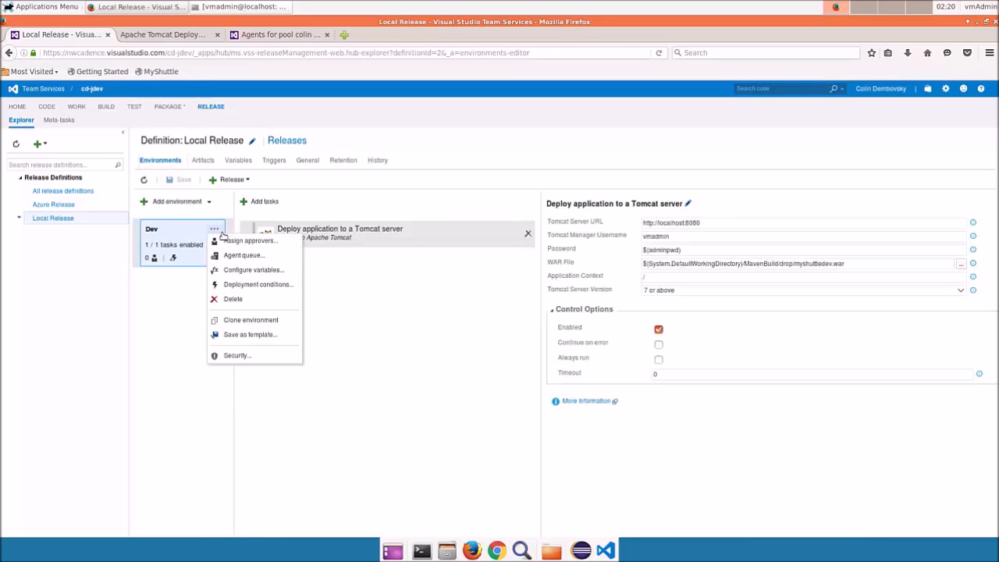
{"action": "left_click", "coordinate": [238, 270]}
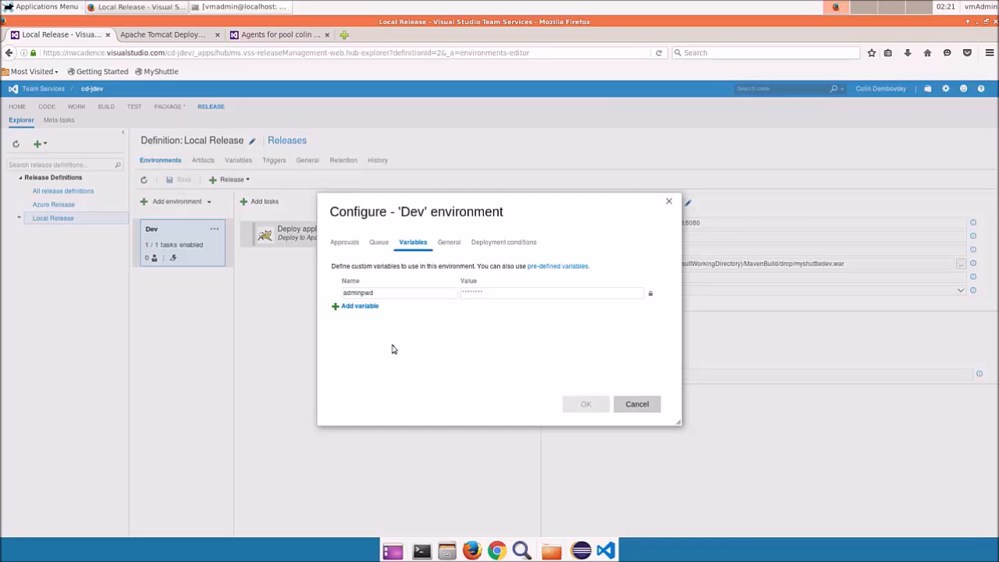
{"action": "left_click", "coordinate": [378, 245]}
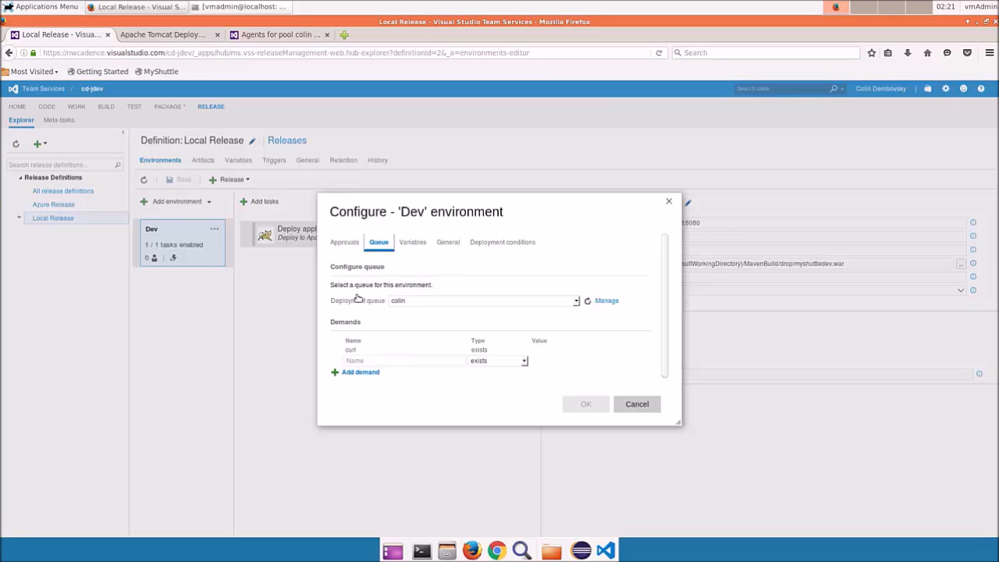
Step: Set the Dev environment's post-deployment approver to Specific Users, assign the signed-in user's account, and apply the configuration
{"action": "left_click", "coordinate": [346, 243]}
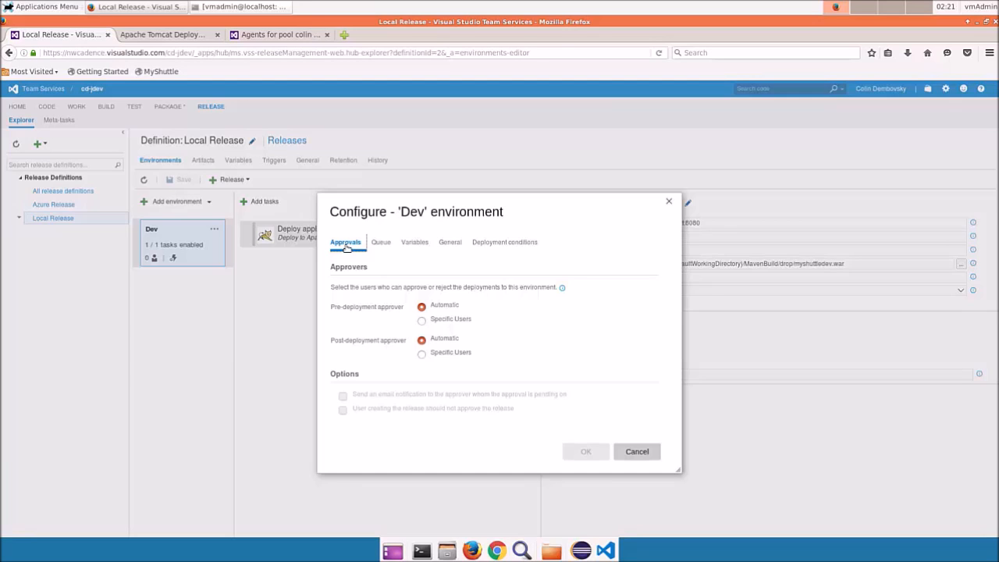
{"action": "left_click", "coordinate": [421, 354]}
{"action": "left_click", "coordinate": [456, 373]}
{"action": "type", "text": "col"}
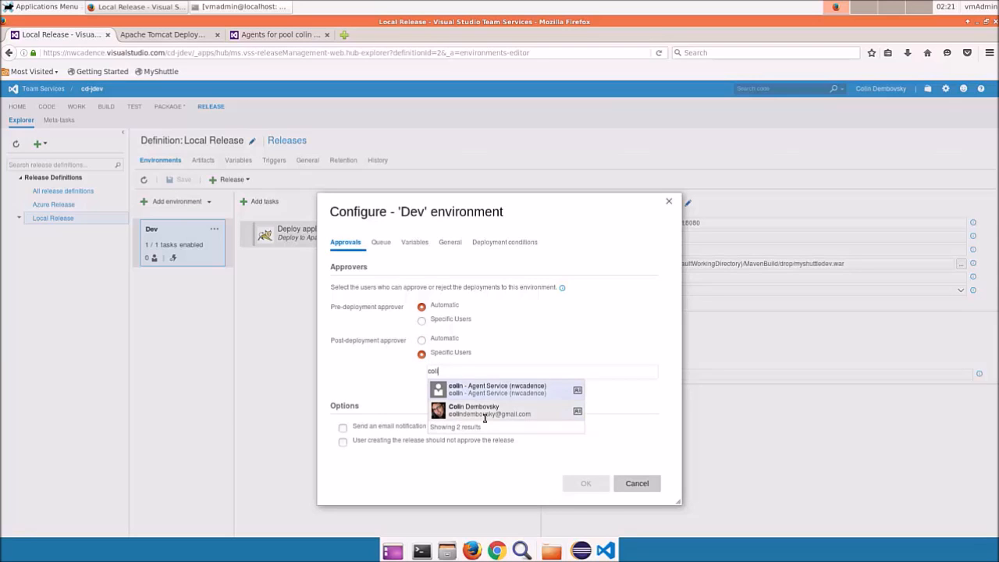
{"action": "left_click", "coordinate": [485, 412]}
{"action": "left_click", "coordinate": [582, 484]}
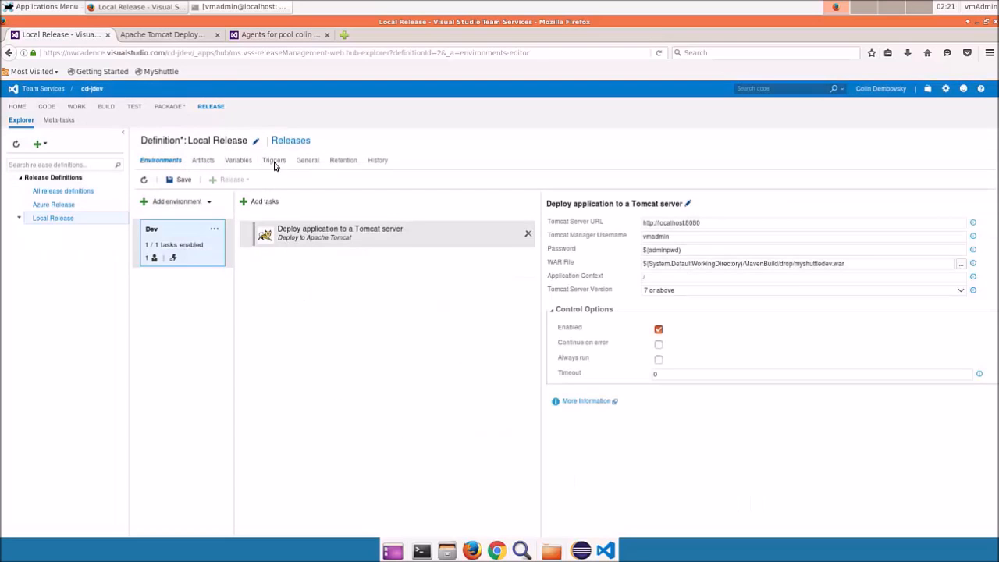
Step: Review the release triggers and save the Local Release definition without a comment
{"action": "left_click", "coordinate": [276, 162]}
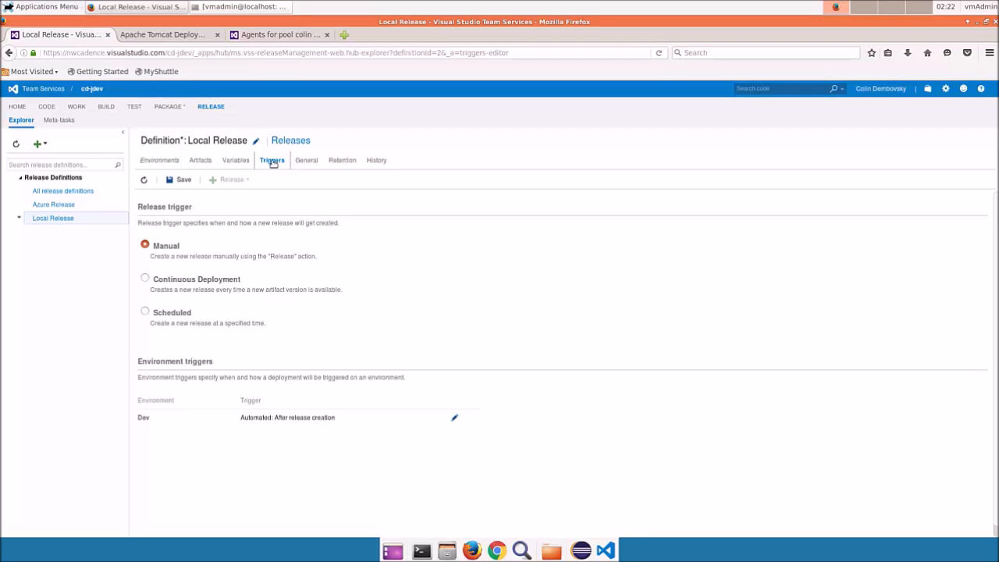
{"action": "left_click", "coordinate": [177, 181]}
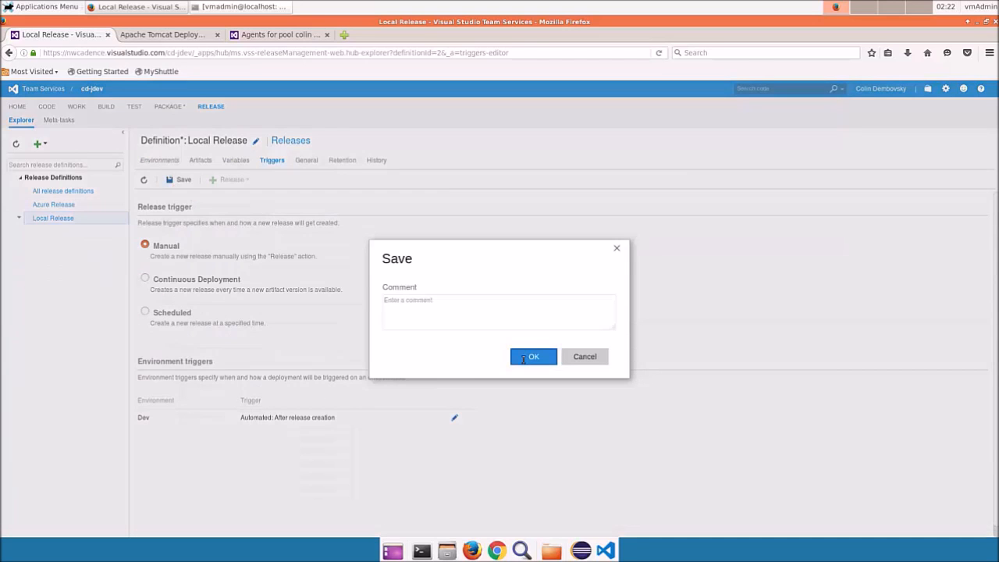
{"action": "left_click", "coordinate": [523, 359]}
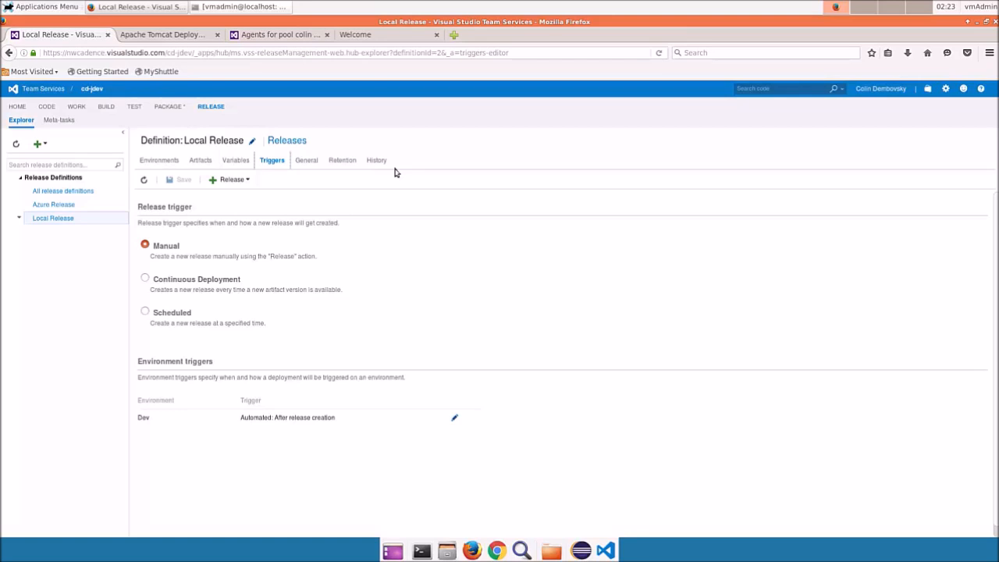
Step: Check the current myshuttledev login page, and create a release of Local Release using MavenBuild version 20160809.1
{"action": "left_click", "coordinate": [367, 39]}
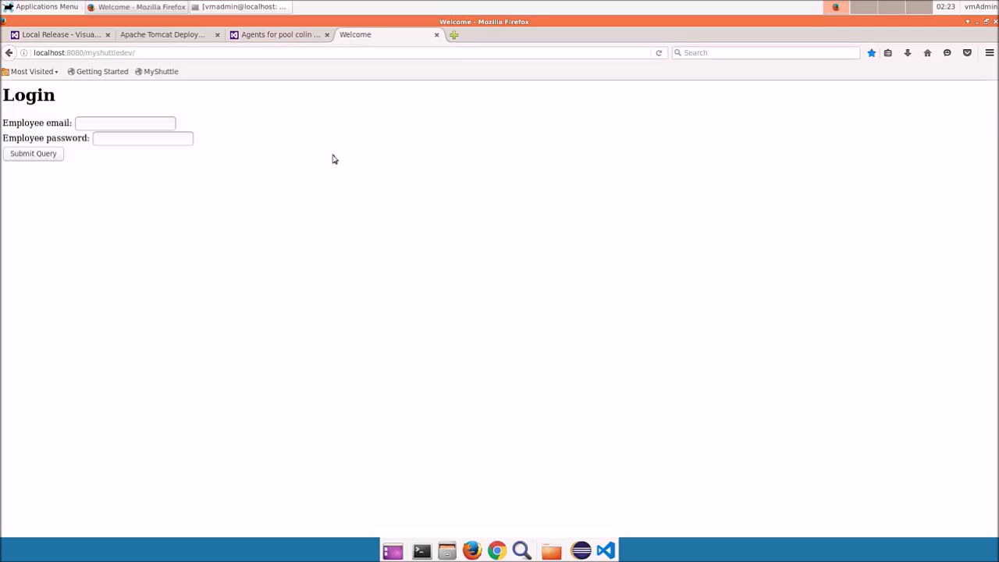
{"action": "left_click", "coordinate": [77, 39]}
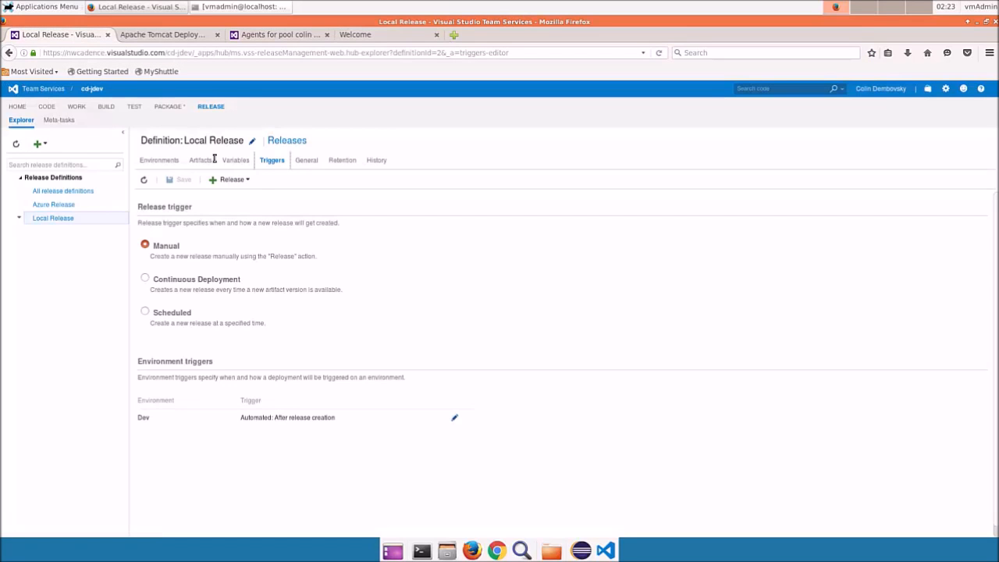
{"action": "left_click", "coordinate": [248, 180]}
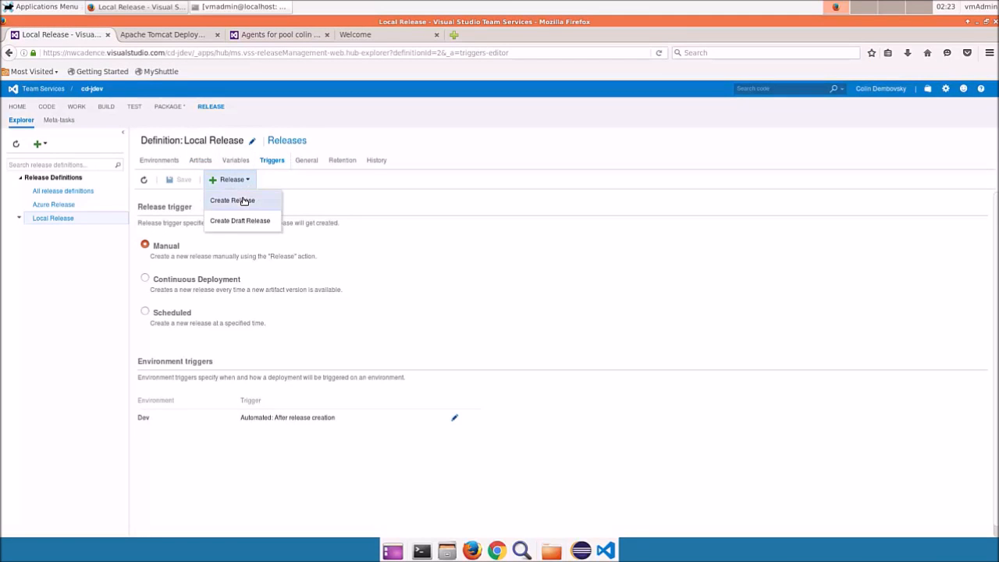
{"action": "left_click", "coordinate": [244, 201]}
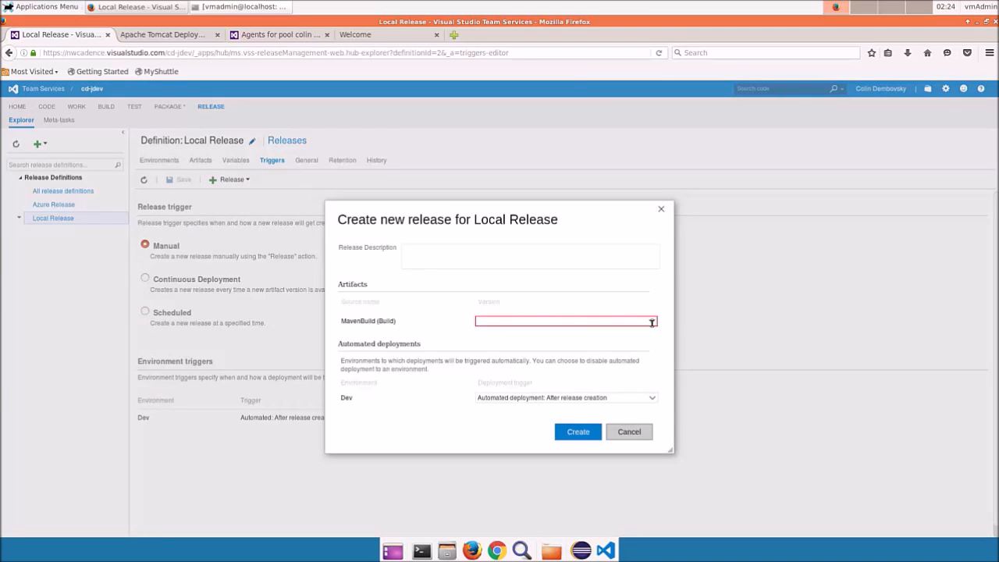
{"action": "left_click", "coordinate": [652, 323]}
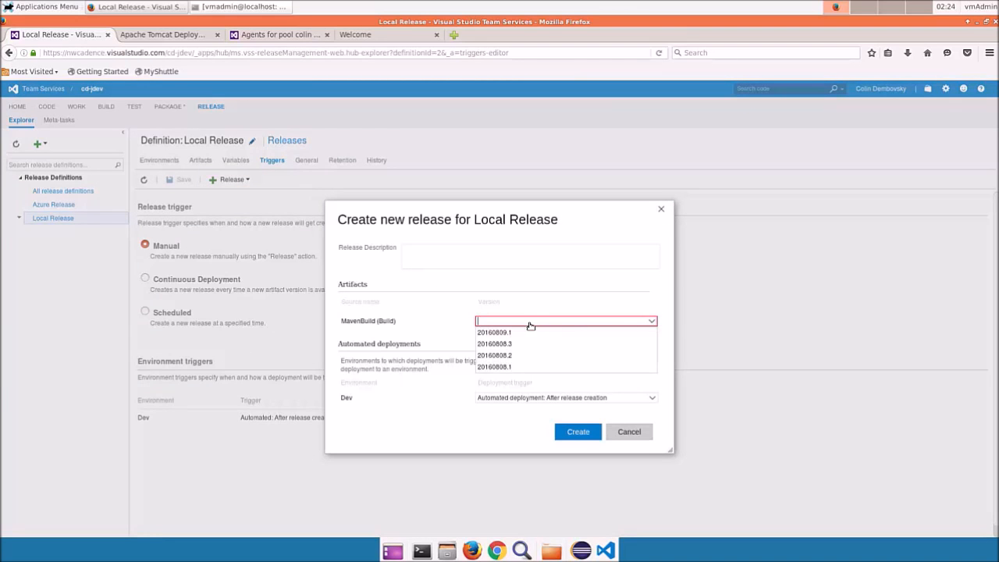
{"action": "left_click", "coordinate": [503, 334]}
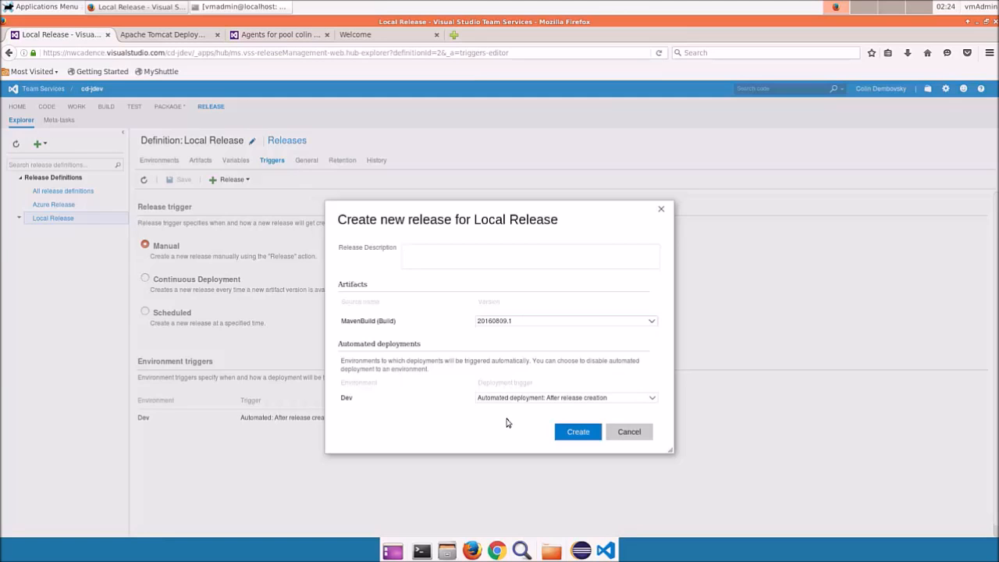
{"action": "left_click", "coordinate": [577, 432]}
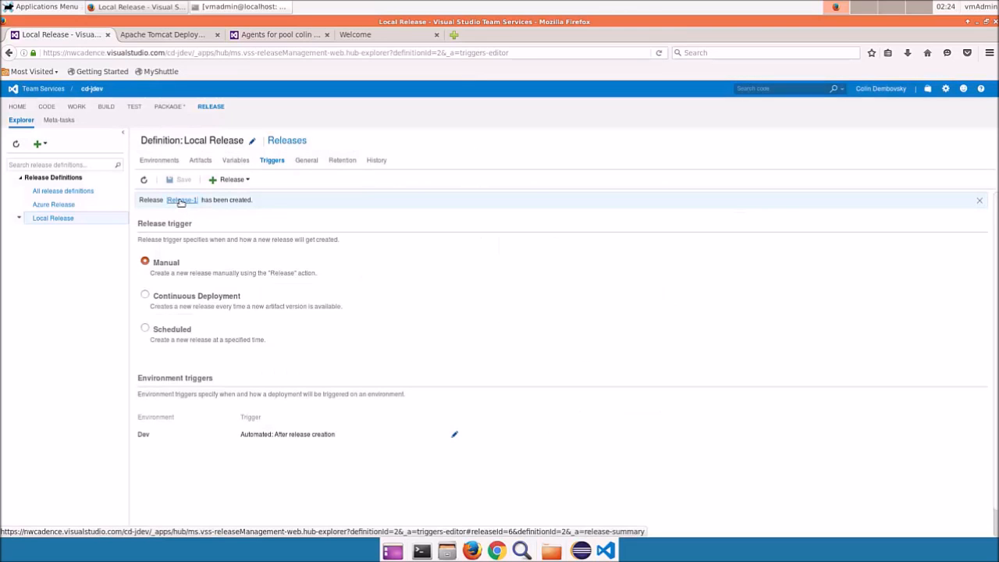
Step: Open the new release's deployment logs, and reload the myshuttledev page to inspect the deployed application
{"action": "left_click", "coordinate": [181, 201]}
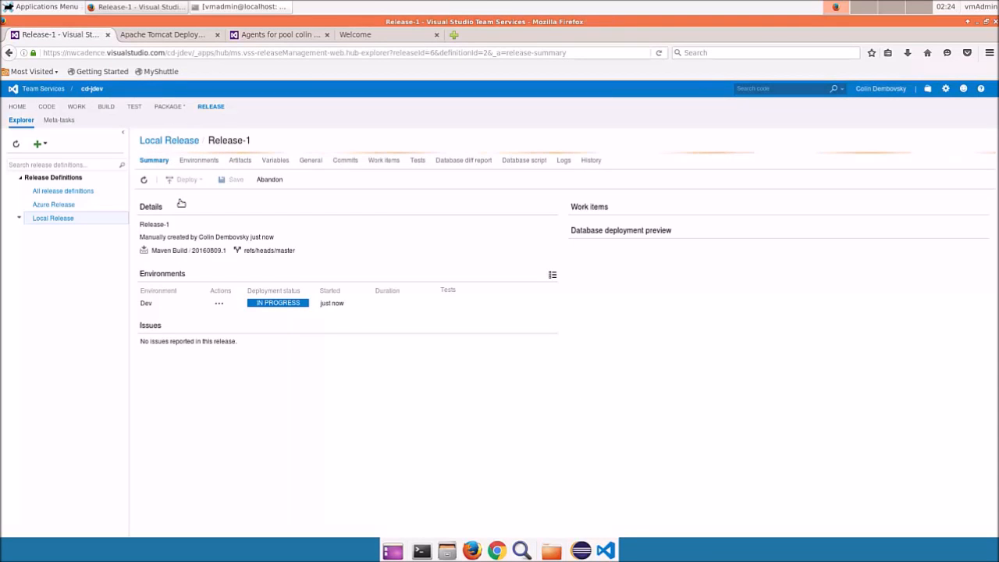
{"action": "left_click", "coordinate": [562, 162]}
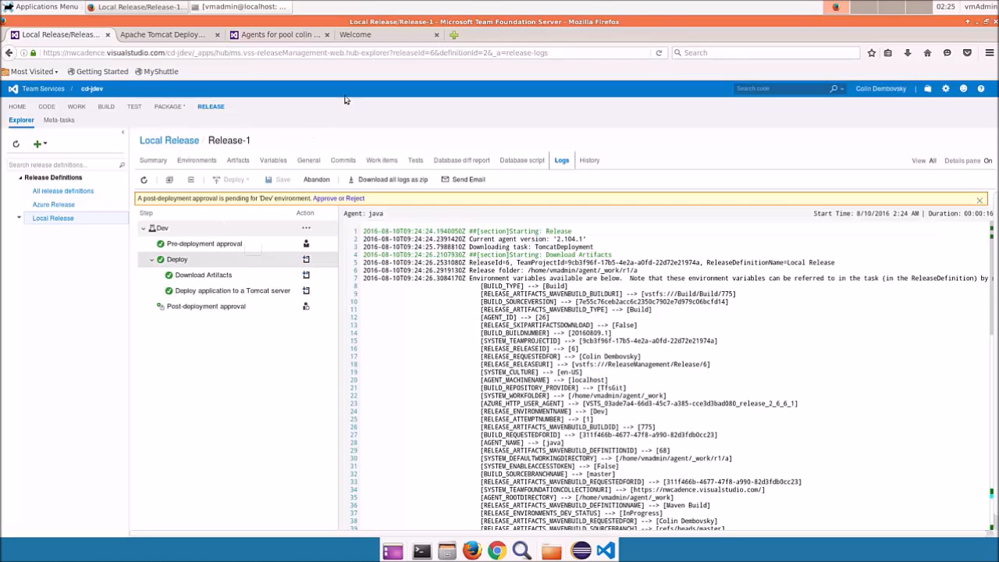
{"action": "left_click", "coordinate": [369, 39]}
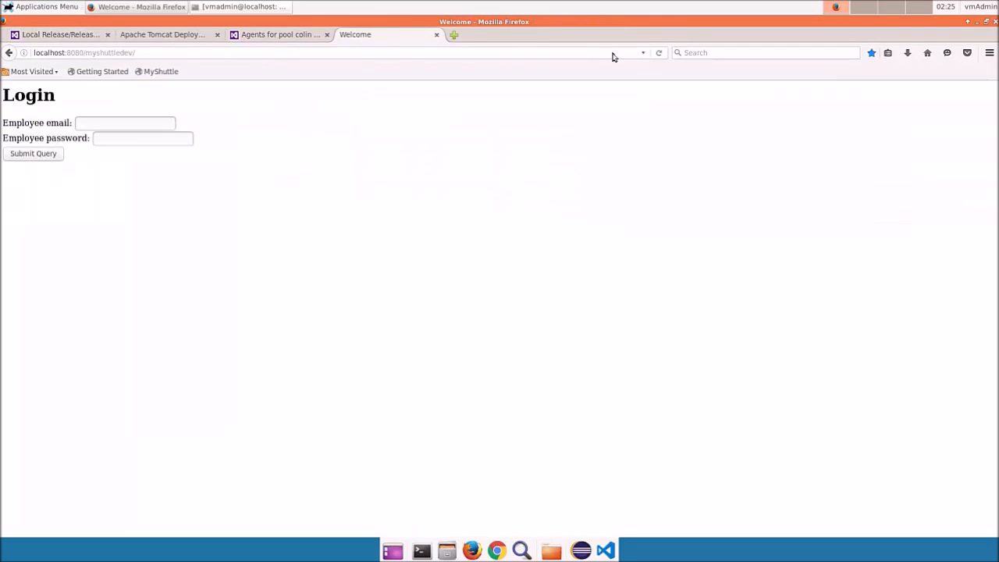
{"action": "left_click", "coordinate": [660, 53]}
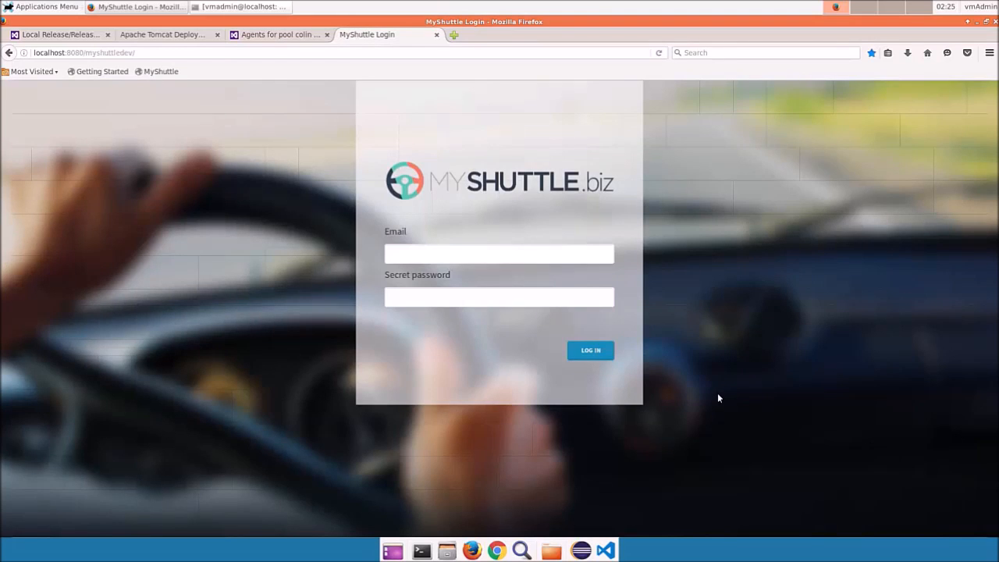
Step: Approve the release's pending post-deployment approval for the Dev environment with the comment "Looks good!"
{"action": "left_click", "coordinate": [75, 39]}
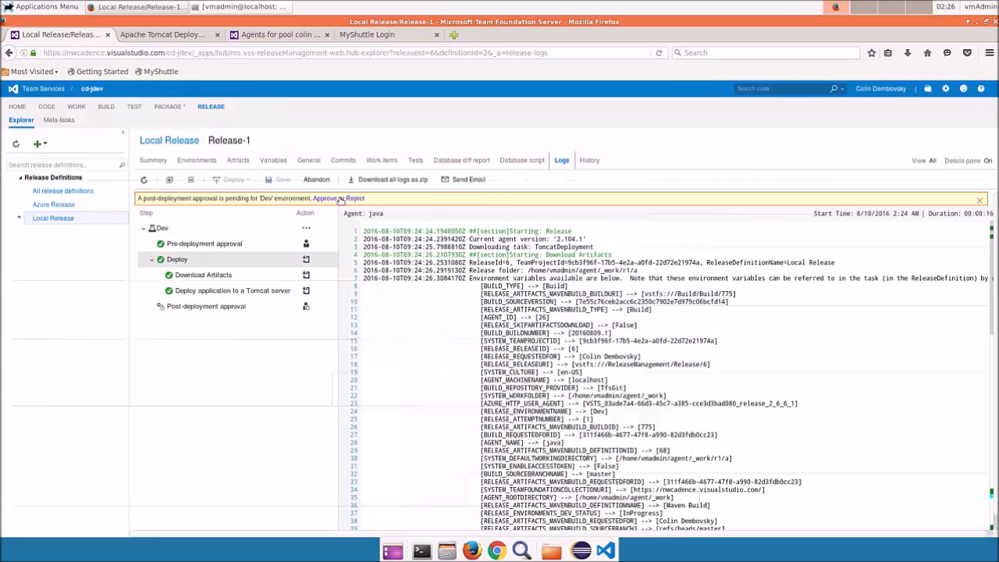
{"action": "left_click", "coordinate": [340, 199]}
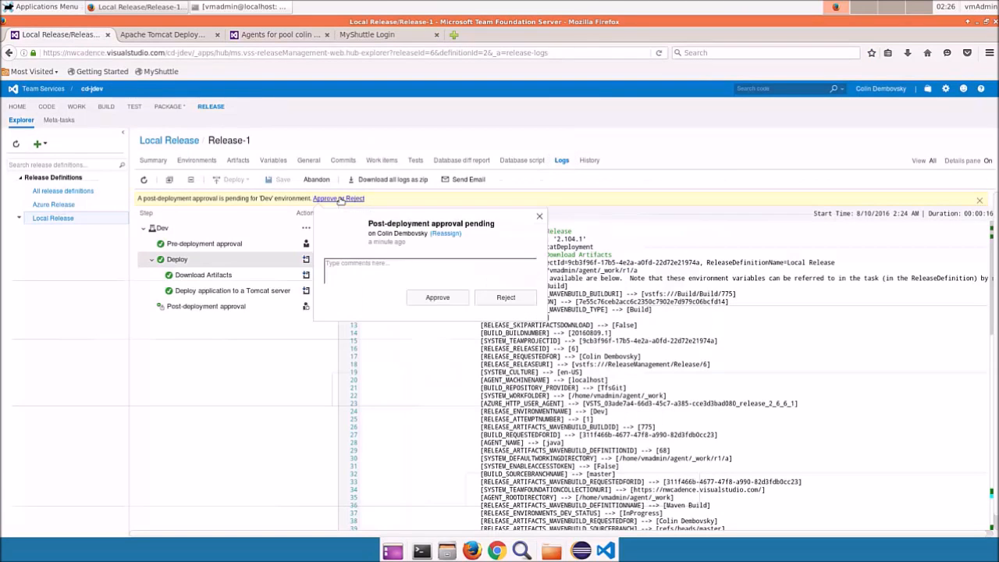
{"action": "left_click", "coordinate": [362, 275]}
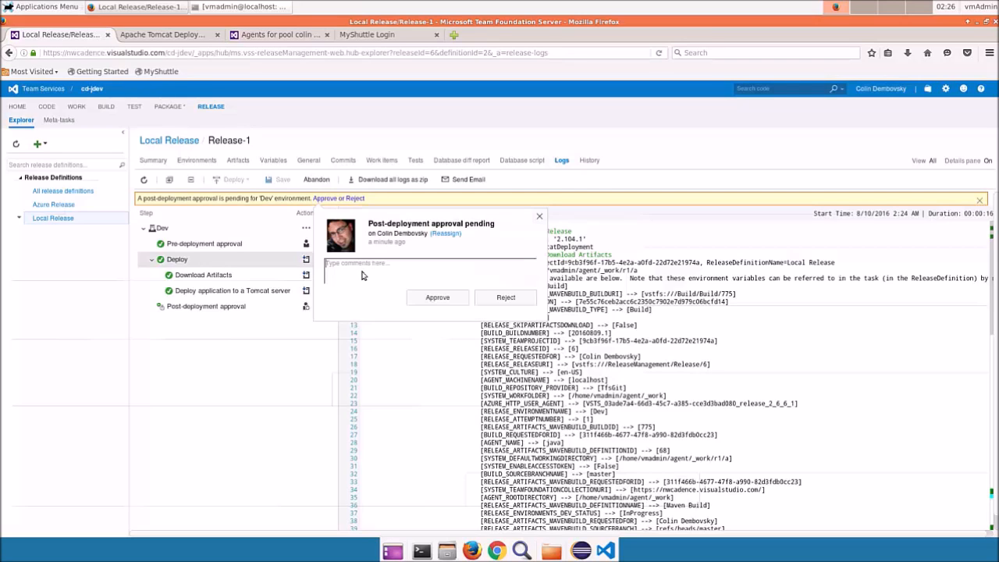
{"action": "type", "text": "Looks good!"}
{"action": "left_click", "coordinate": [439, 298]}
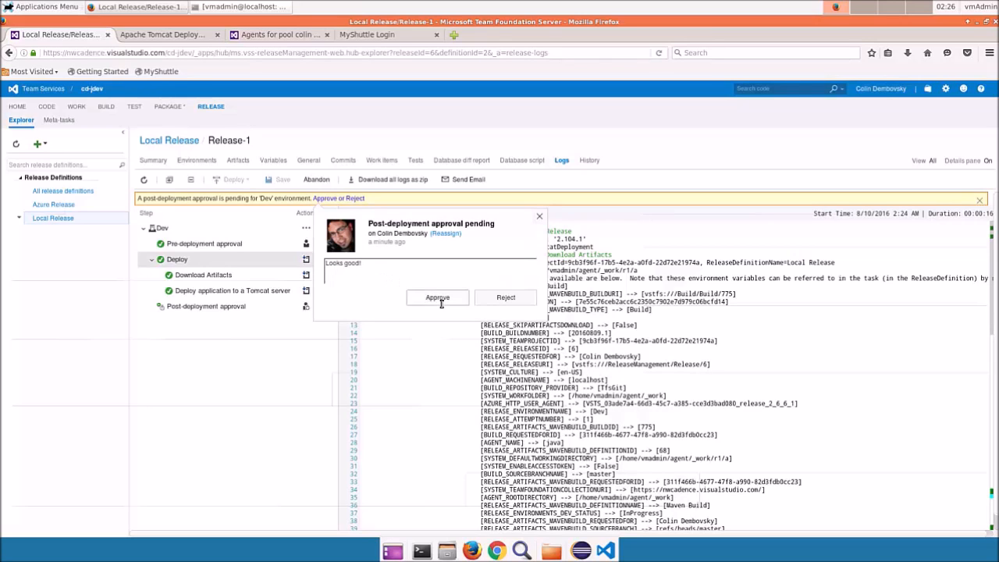